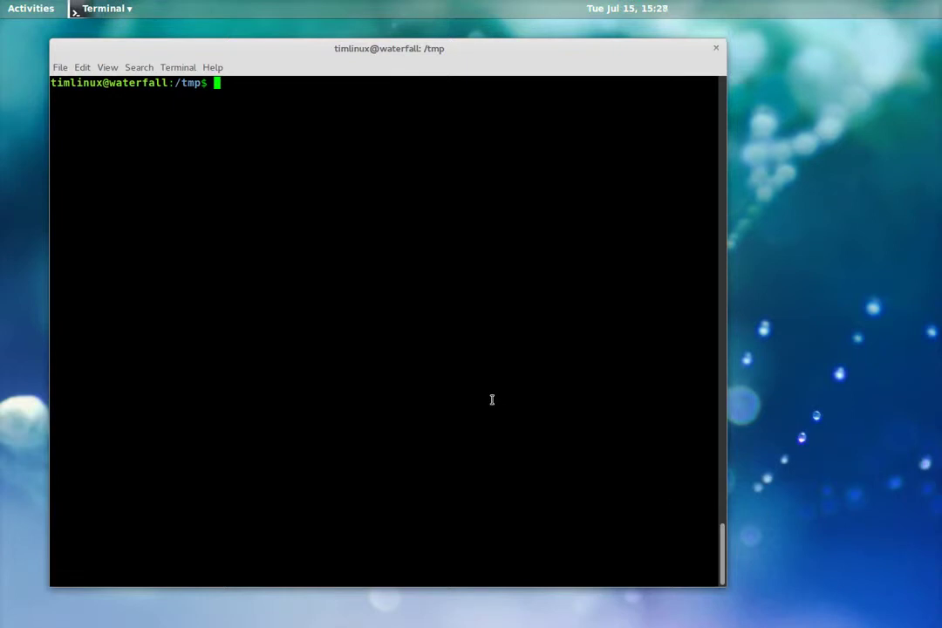
Clone the kartoza docker-qgis-desktop repository, enter docker-qgis-desktop/ and list its files
type("git clone git://github.com/kartoza/docker-qgis-desktop")
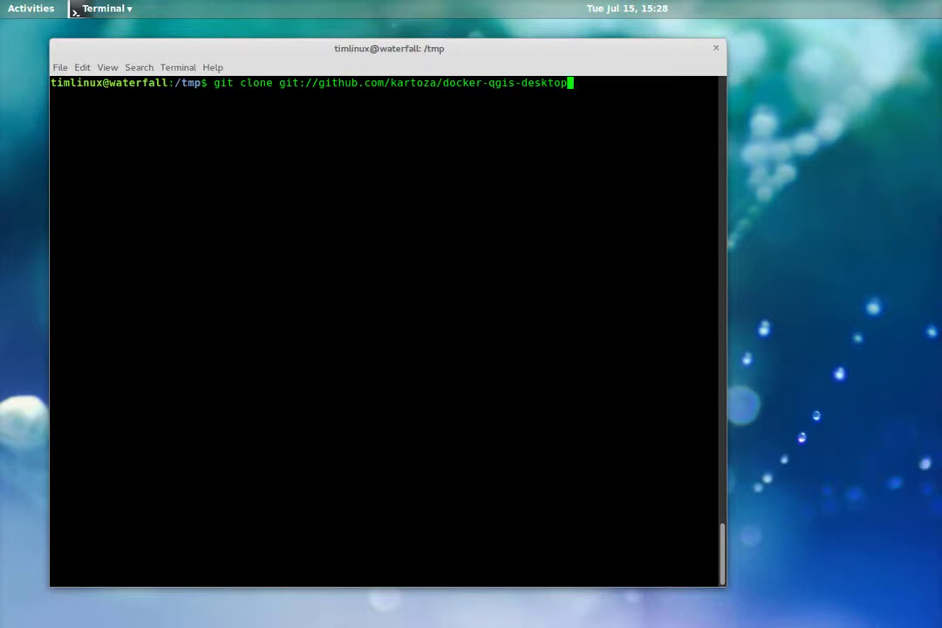
key("Return")
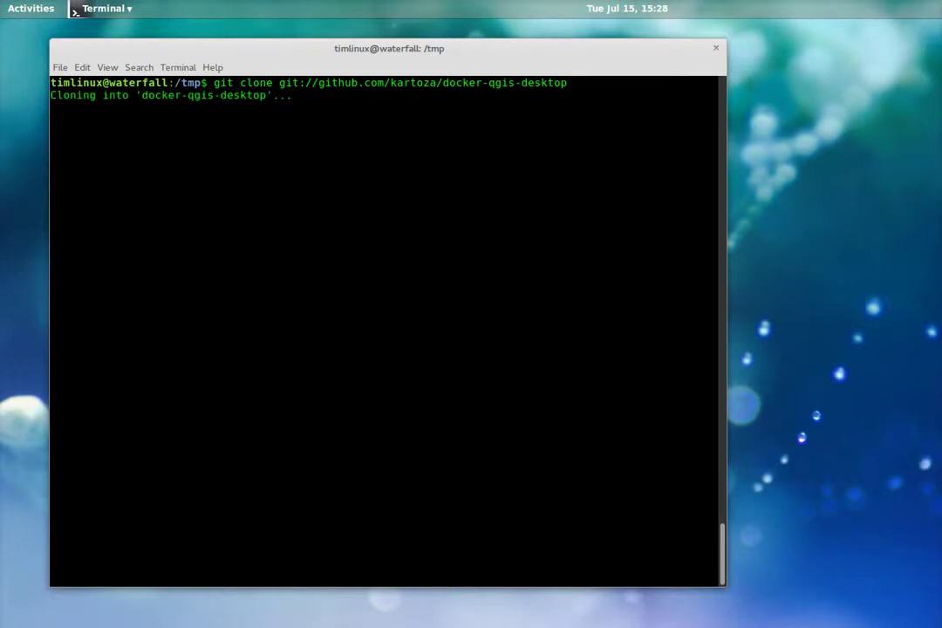
type("cd ")
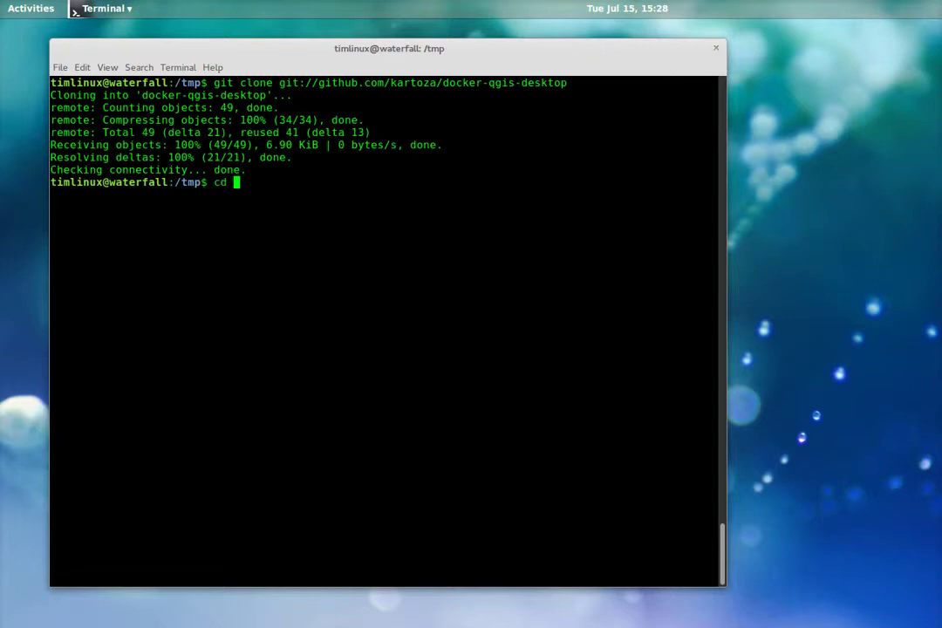
type("do")
key("Tab")
key("Return")
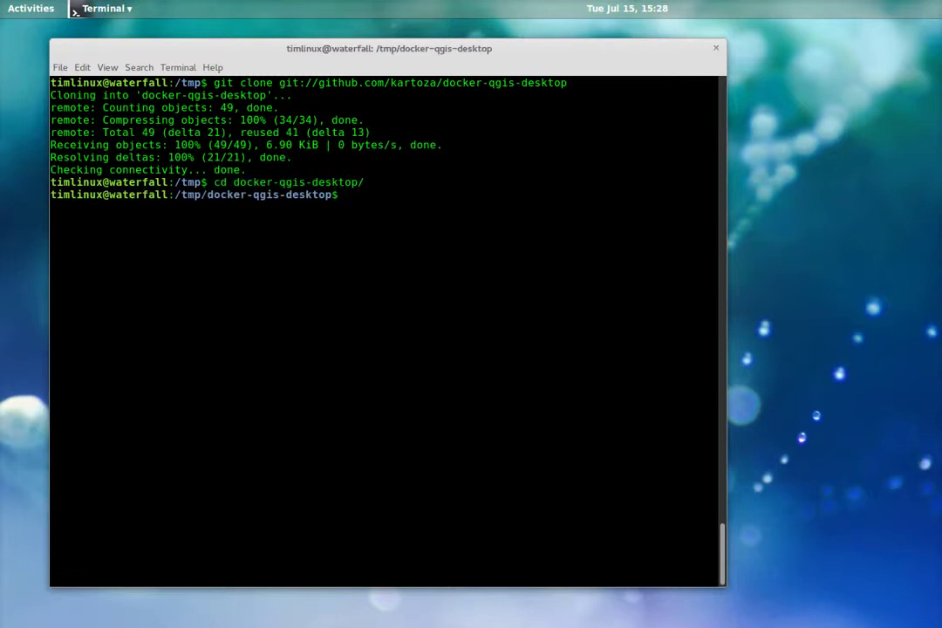
type("ls")
key("Return")
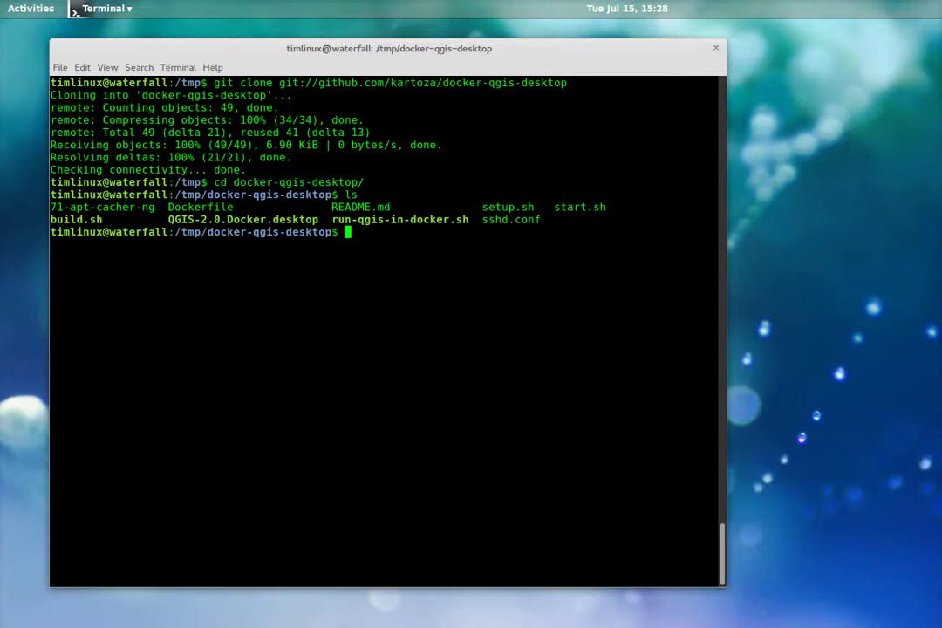
Start the ./build.sh Docker build, then abort it with Ctrl+C
type("bu")
key("BackSpace")
key("BackSpace")
type("./b")
key("Tab")
key("Return")
key("ctrl+c")
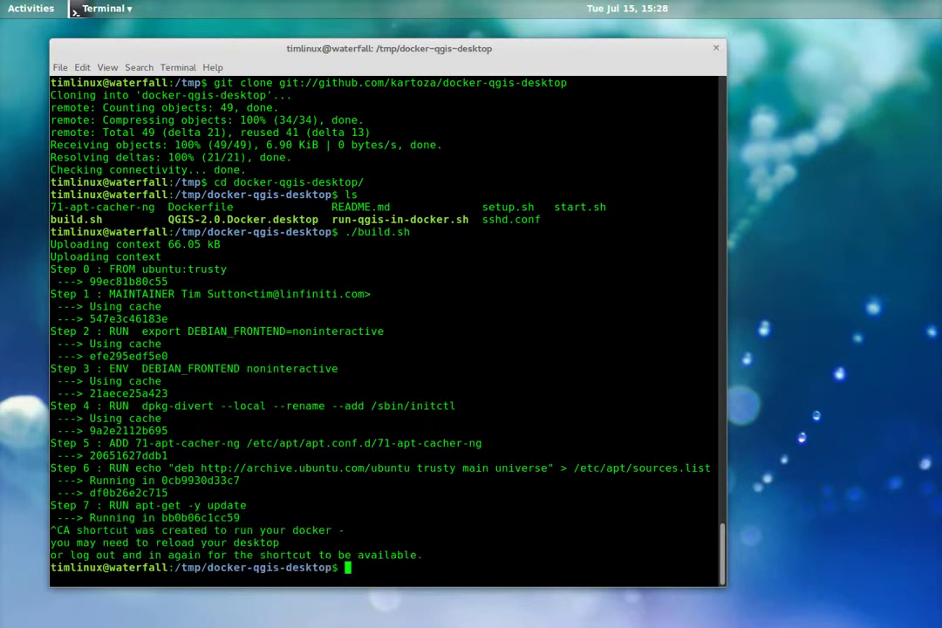
Clear the screen and print the contents of build.sh
key("ctrl+l")
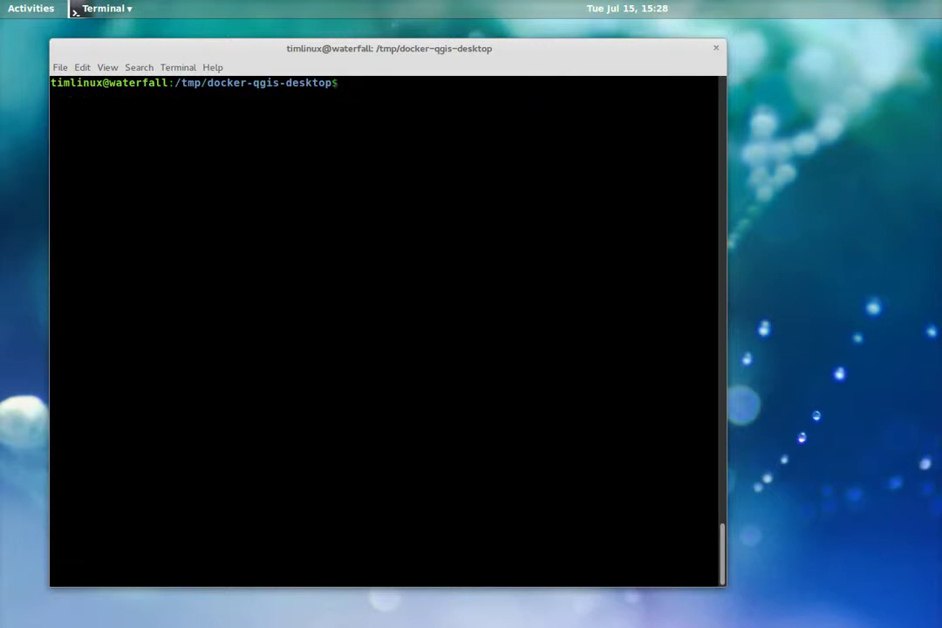
type("cat v")
key("BackSpace")
type("build.sh")
key("Return")
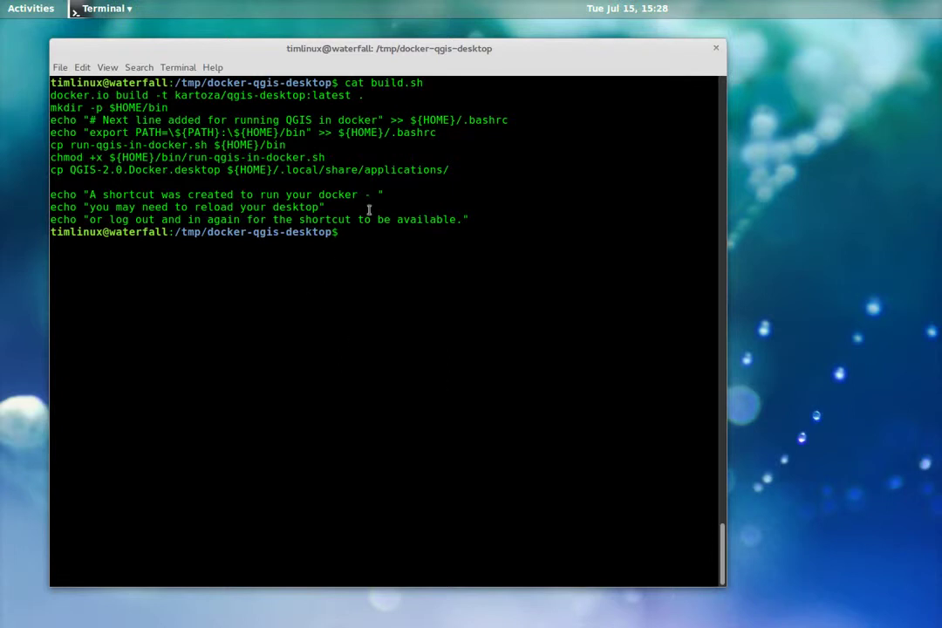
Highlight the docker.io build command and the .local/share/applications/ destination path in build.sh
left_click_drag(364, 96, 50, 94)
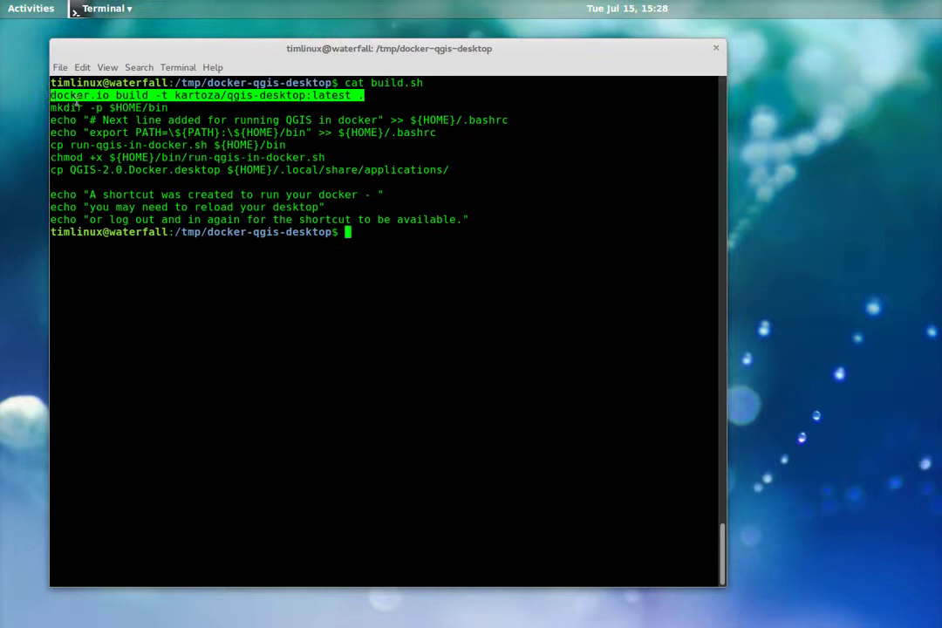
left_click(165, 108)
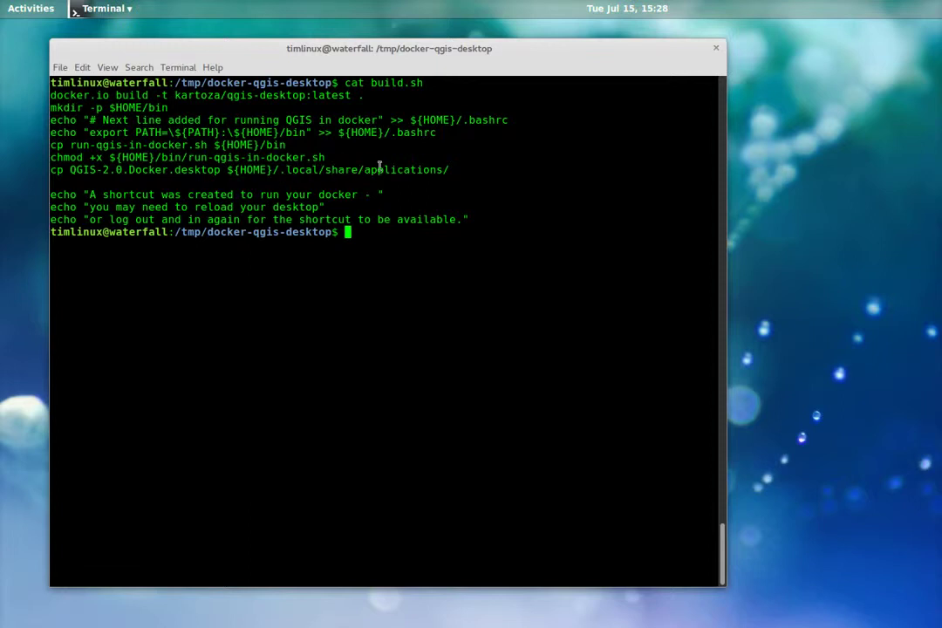
left_click_drag(445, 170, 280, 172)
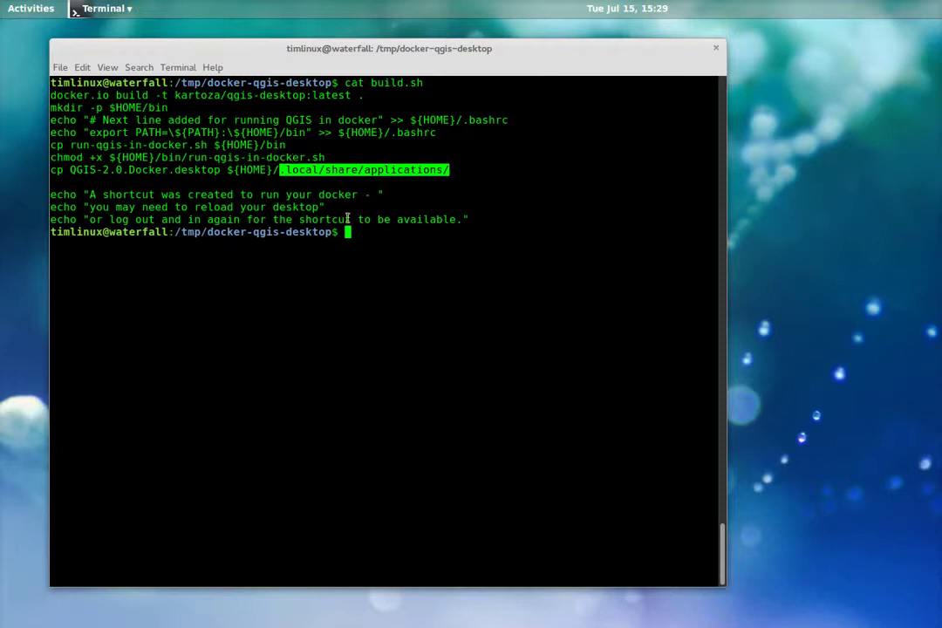
left_click(396, 282)
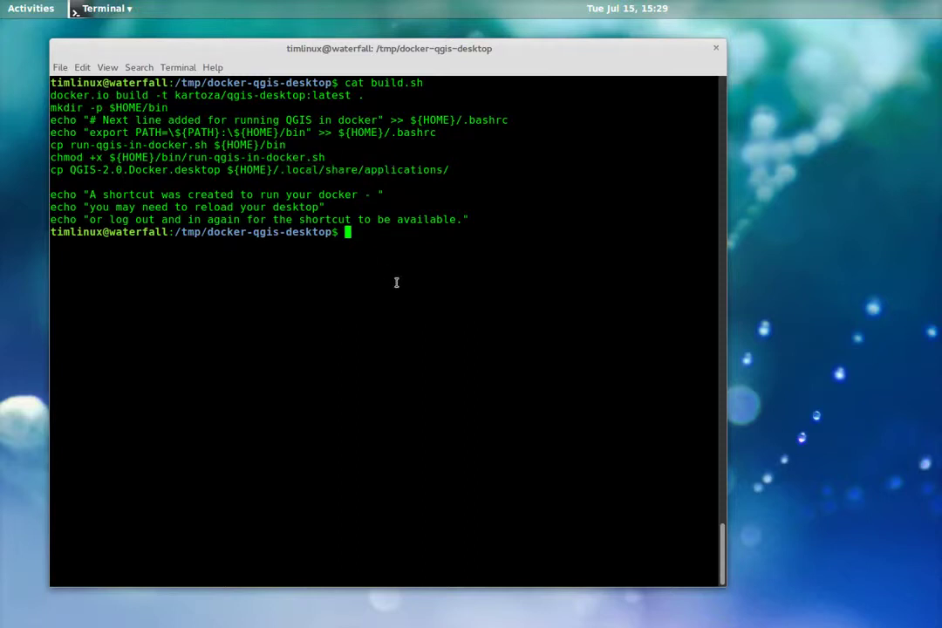
Uncomment the 192.168.2.3:3142 proxy line in 71-apt-cacher-ng with vim and save it
type("vim 71-apt-cacher-ng")
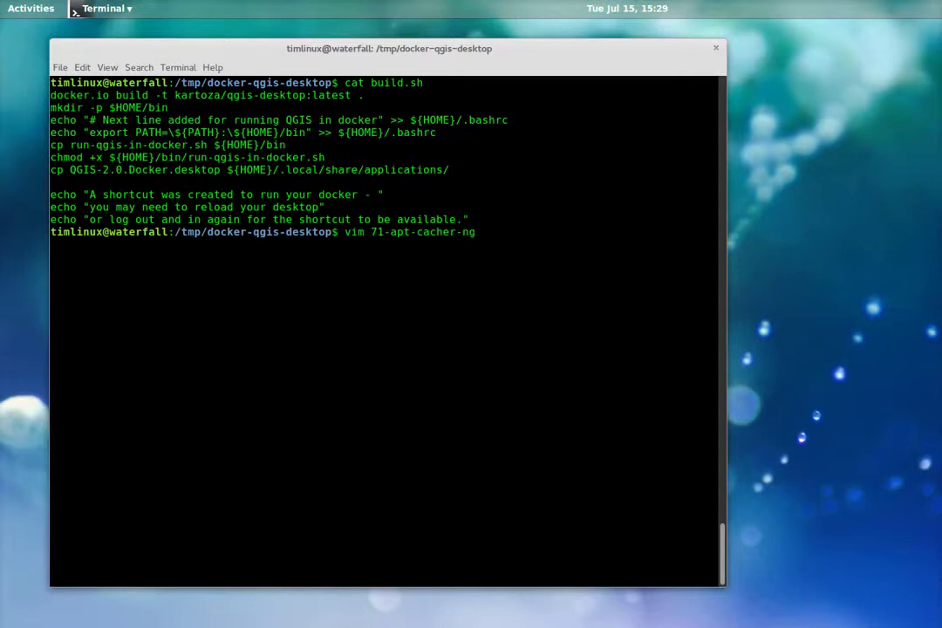
key("Return")
key("Down")
type("x")
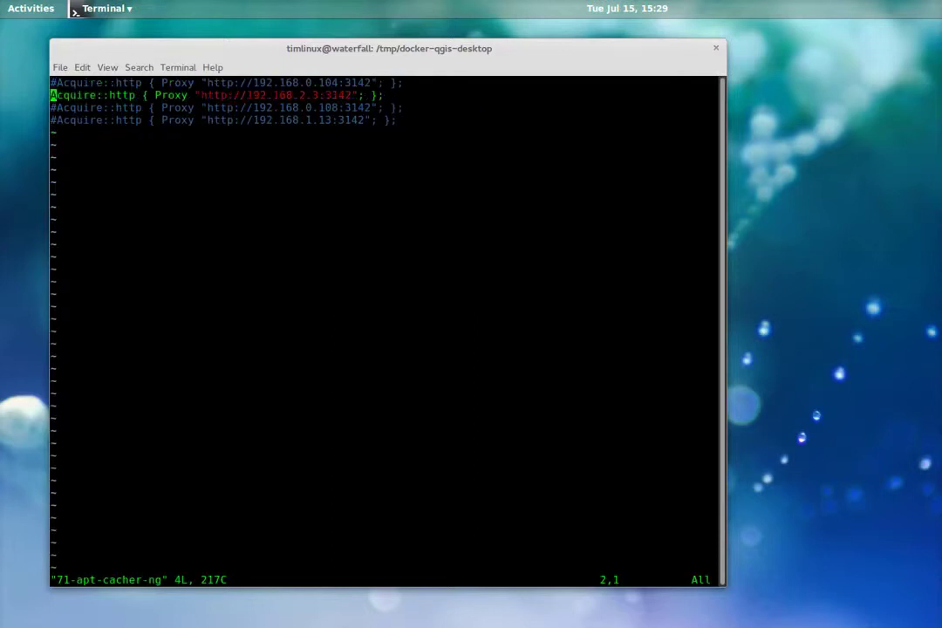
type(":wq")
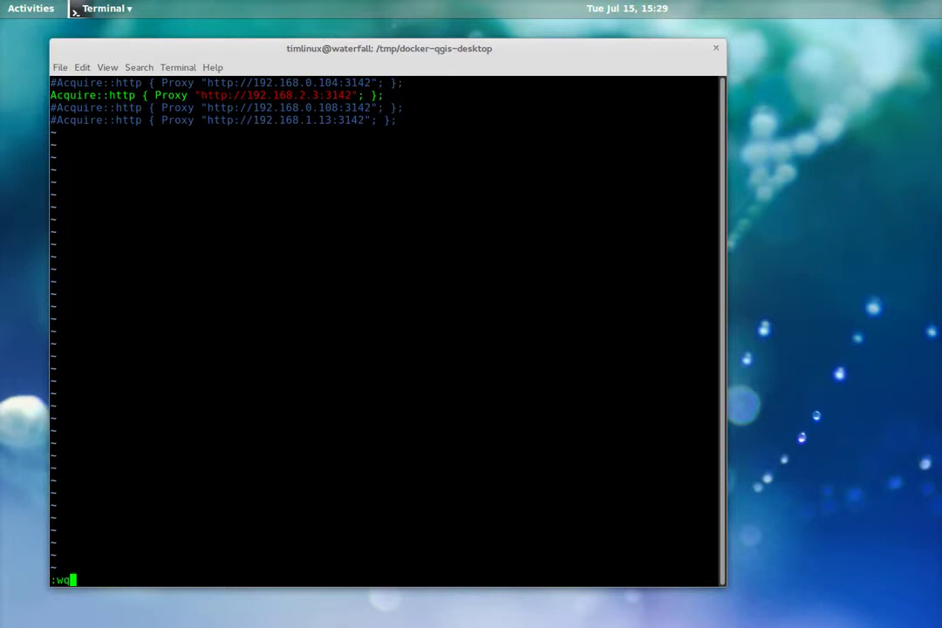
key("Return")
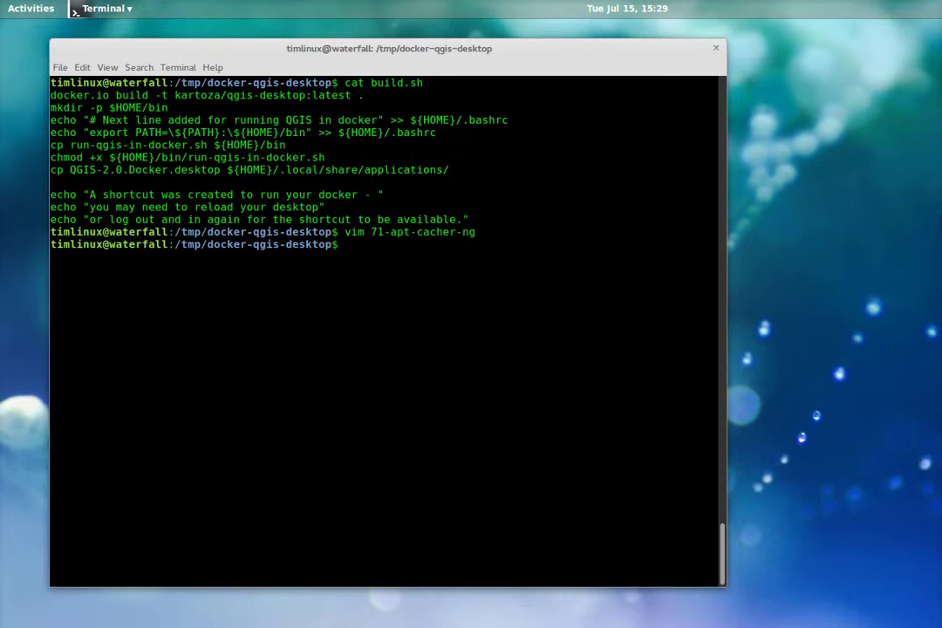
Rerun ./build.sh so the Docker image builds through to 'Successfully built'
type("./build.sh")
key("Return")
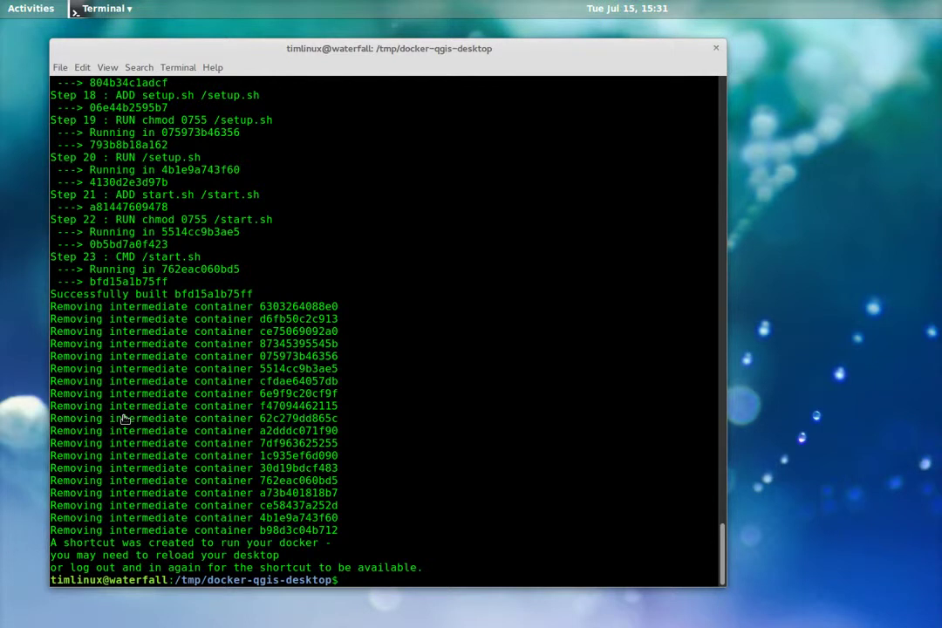
List Docker images with dli and highlight the new image's 1.08 GB size
type("dli")
key("Return")
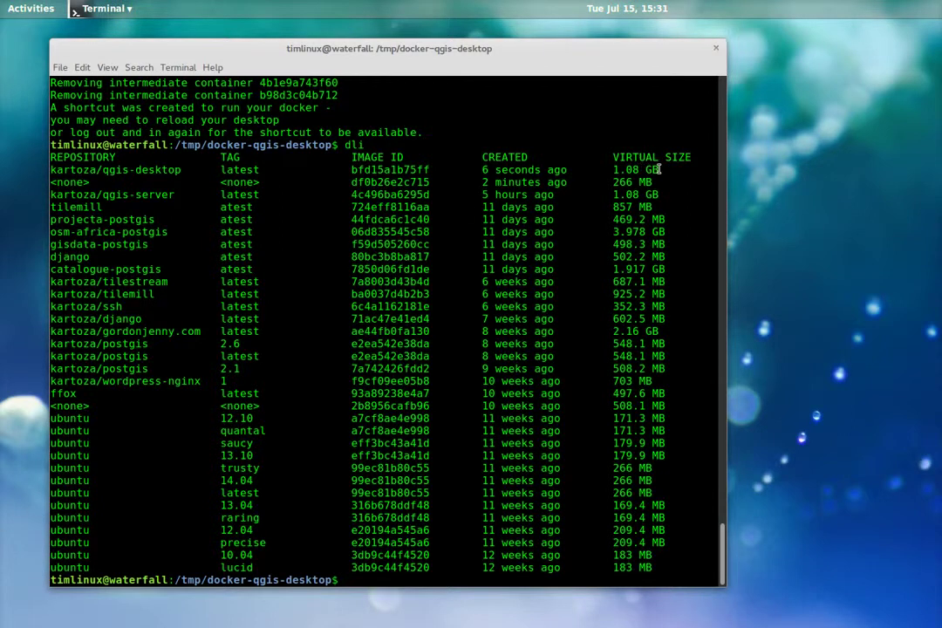
left_click_drag(659, 170, 53, 172)
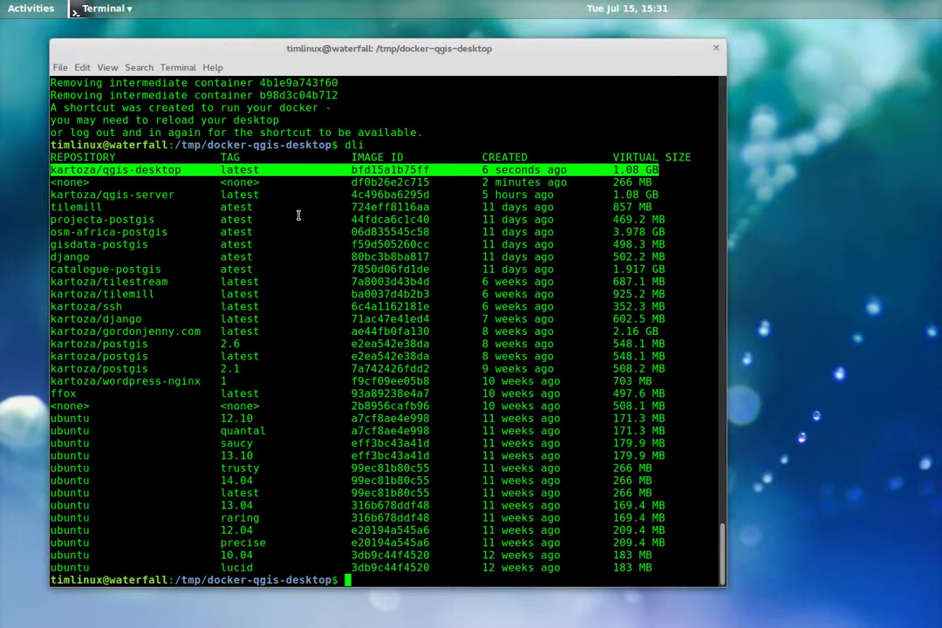
left_click(338, 133)
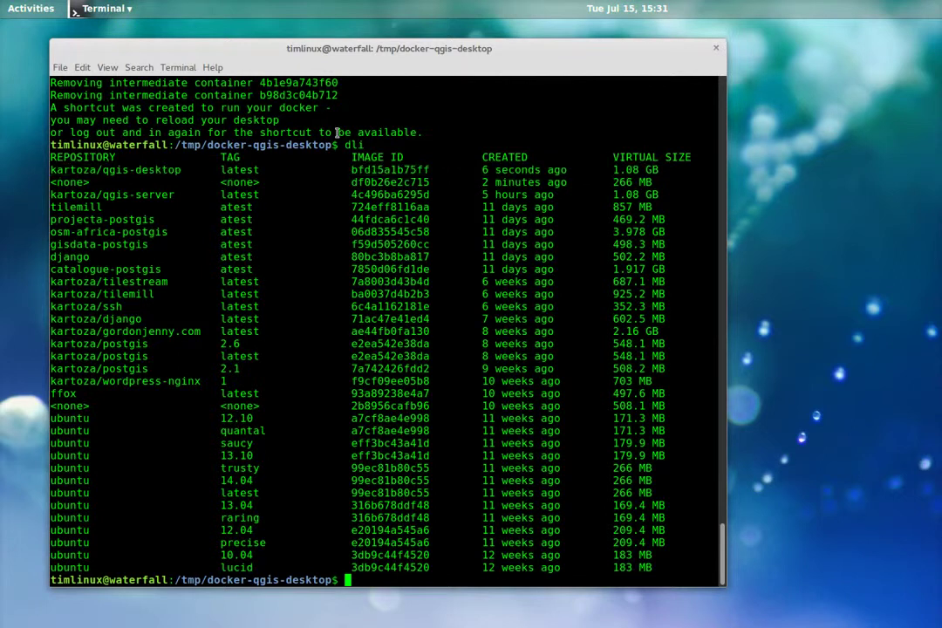
Highlight the shortcut-created message, then bring up the Activities overview
left_click_drag(421, 133, 35, 101)
left_click(158, 158)
mouse_move(2, 5)
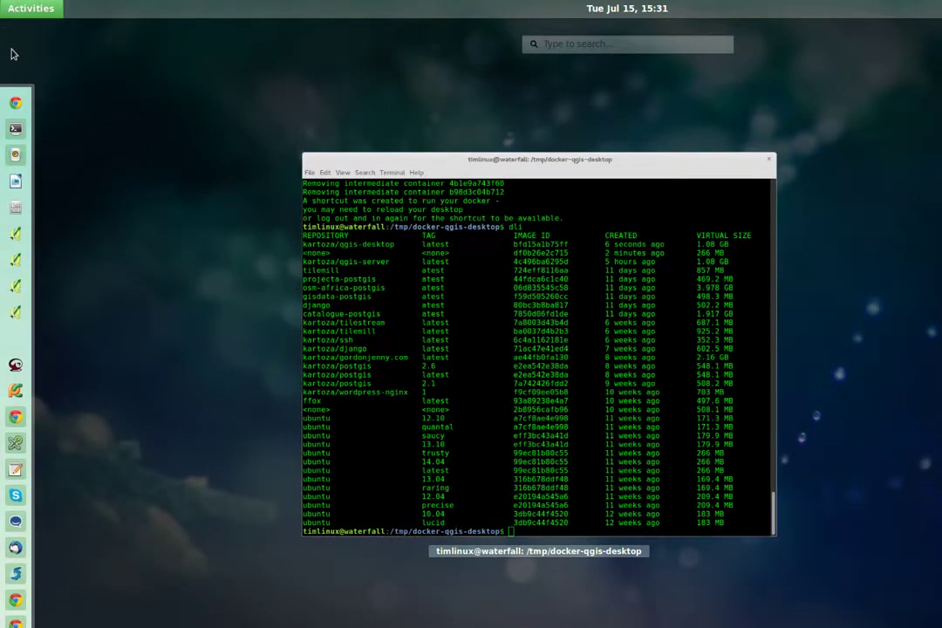
Search 'Dock' in Activities and launch the QGIS 2.0 in Docker shortcut
left_click(17, 312)
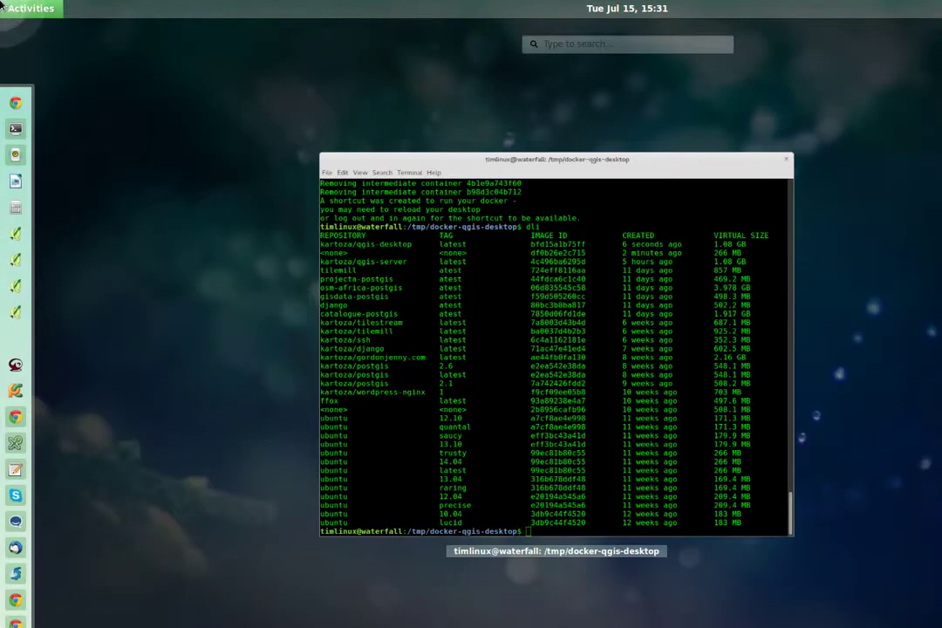
type("Dock")
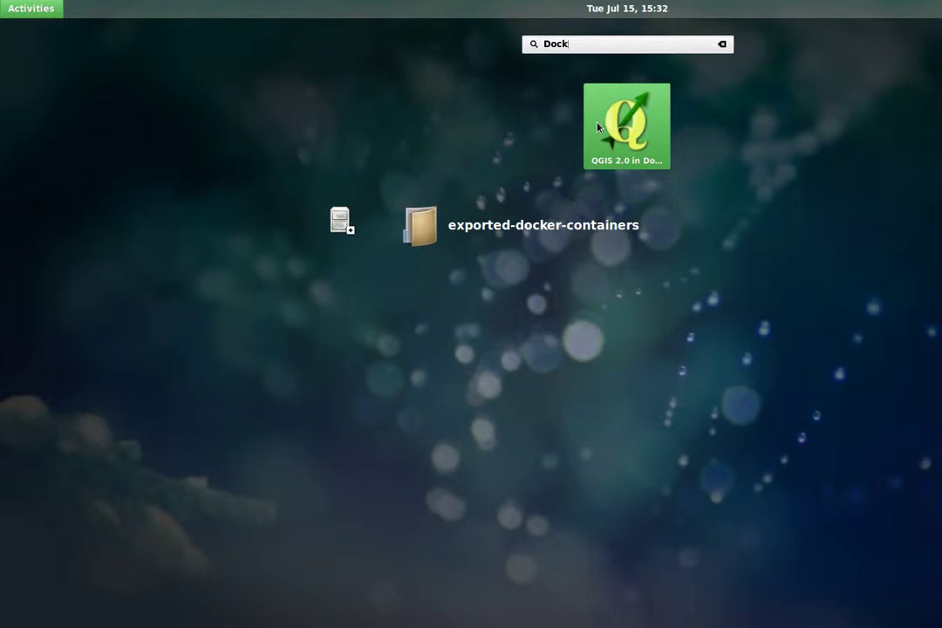
right_click(627, 129)
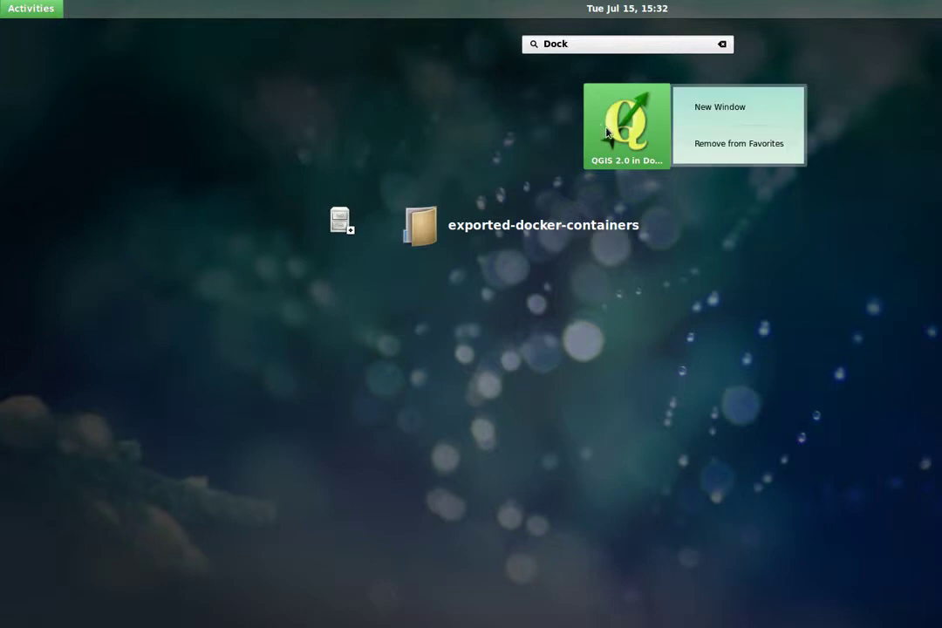
left_click(116, 59)
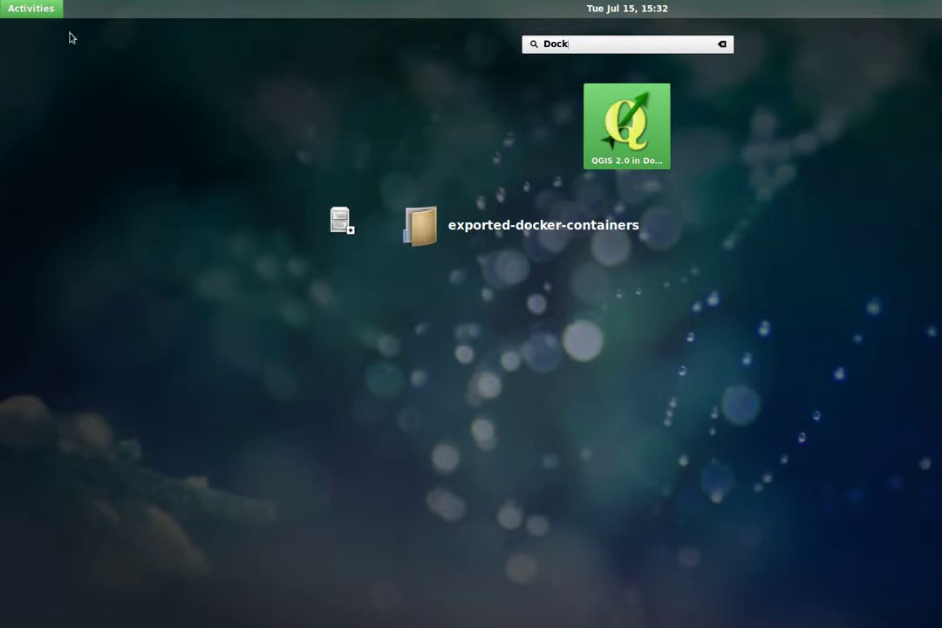
key("Return")
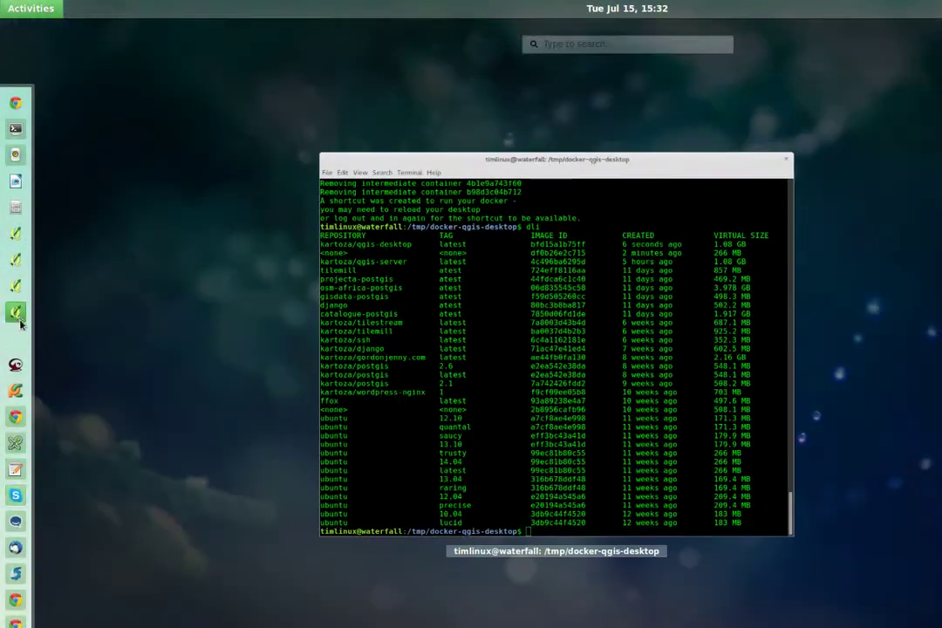